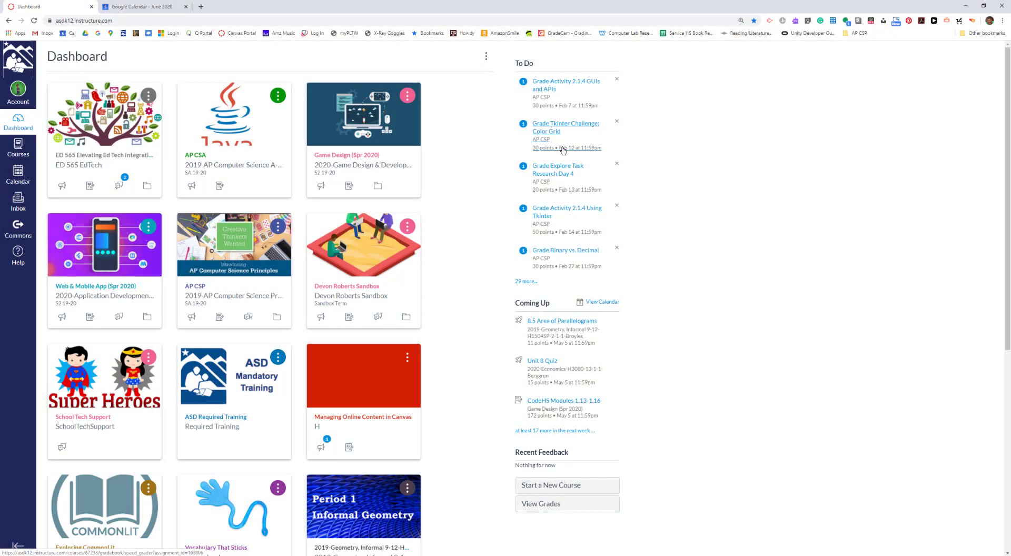
- Open the Modules page of the sandbox course and enlarge the page view
left_click(339, 287)
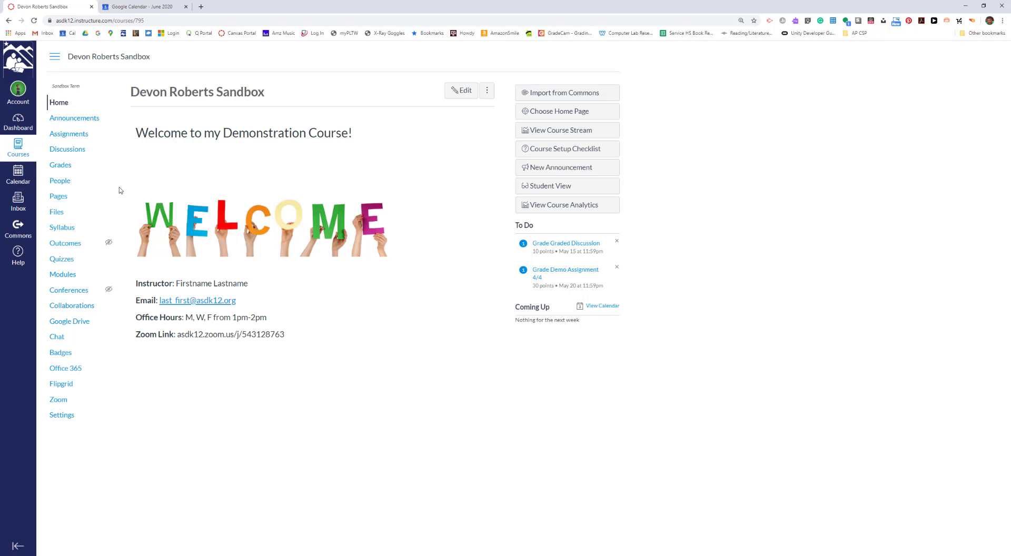
left_click(64, 275)
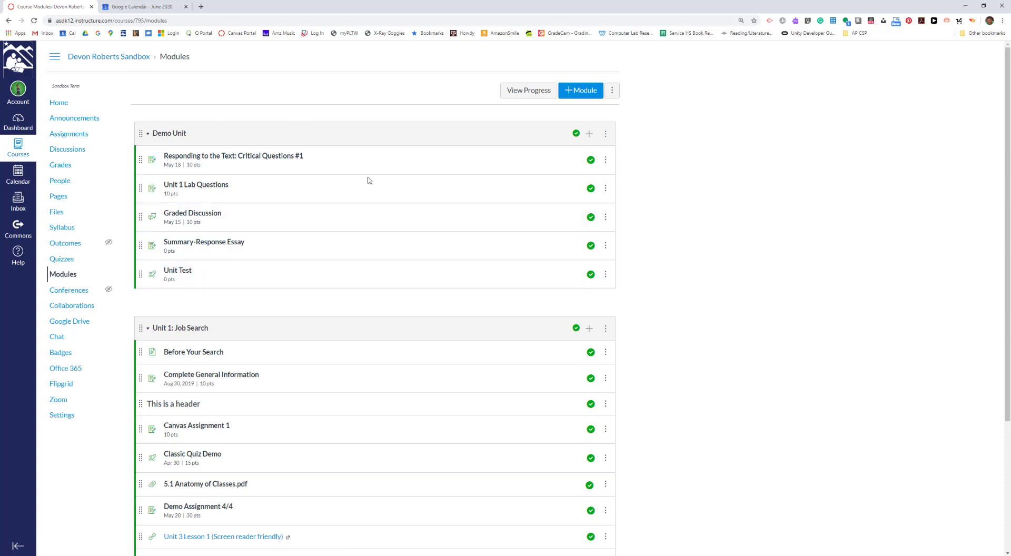
key("ctrl+plus")
key("ctrl+plus")
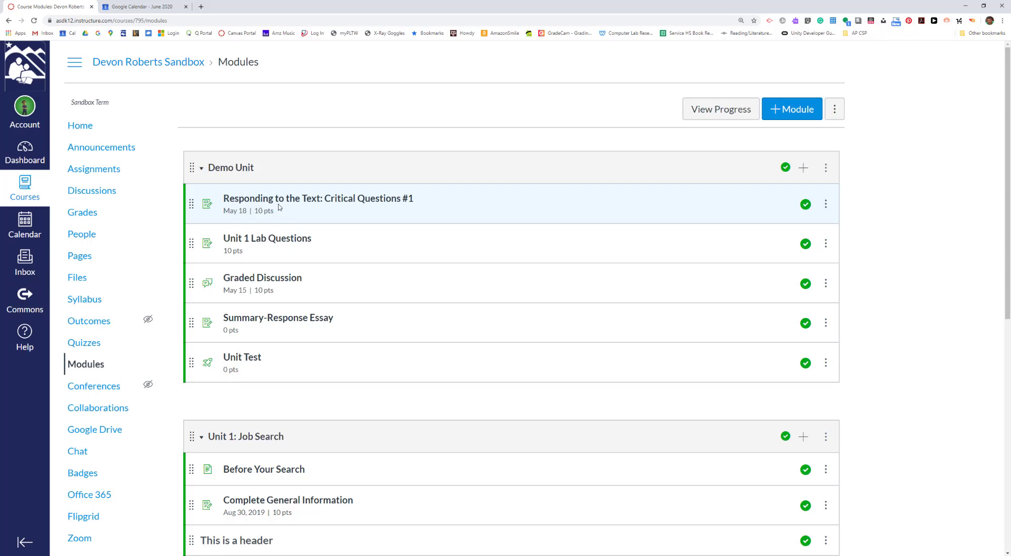
- Open the "Responding to the Text: Critical Questions #1" assignment from the Demo Unit for editing
left_click(234, 211)
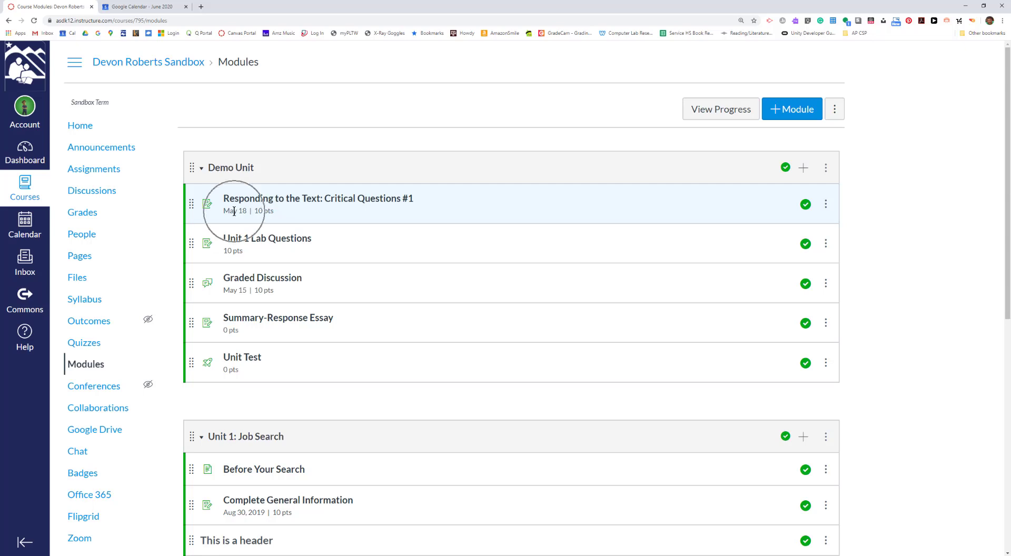
left_click(267, 213)
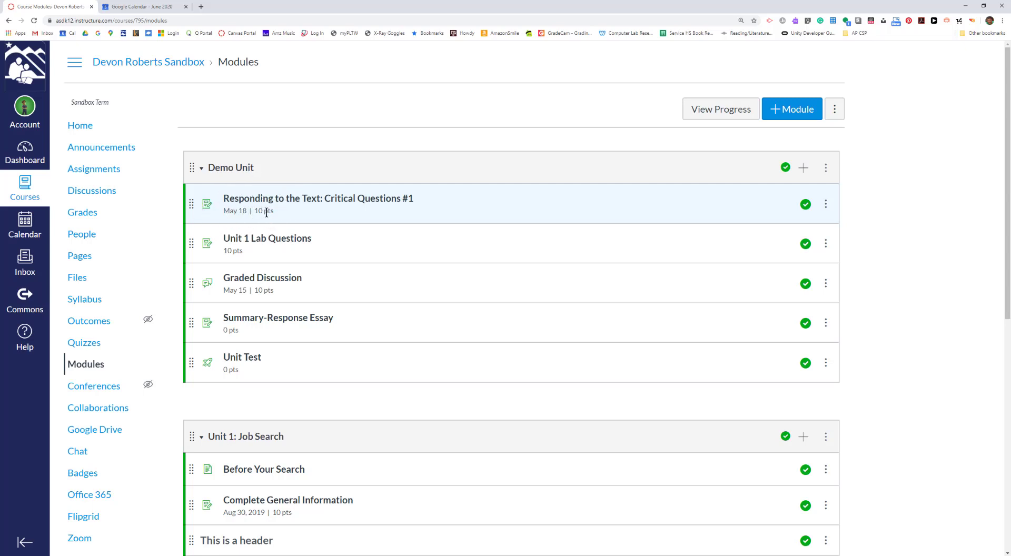
left_click(306, 203)
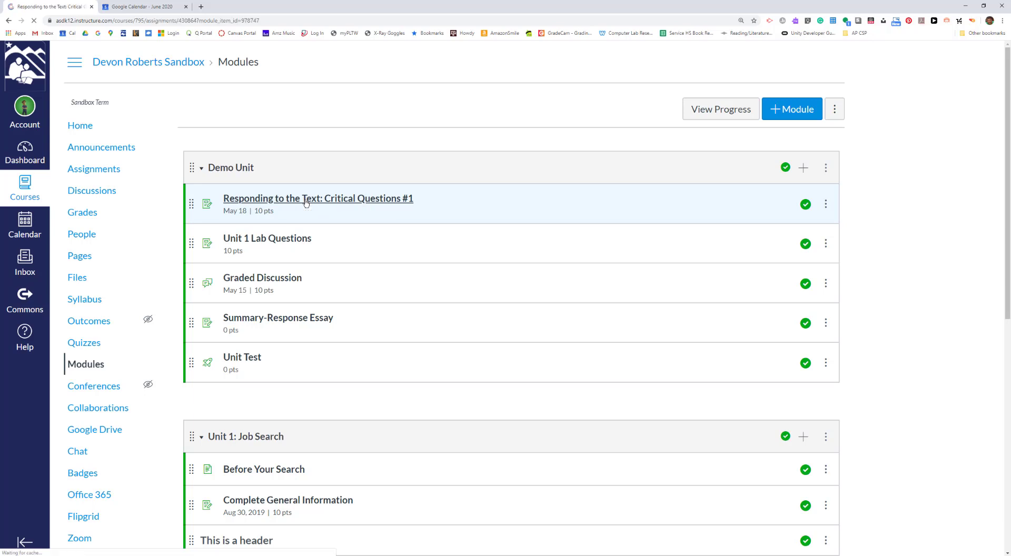
left_click(624, 115)
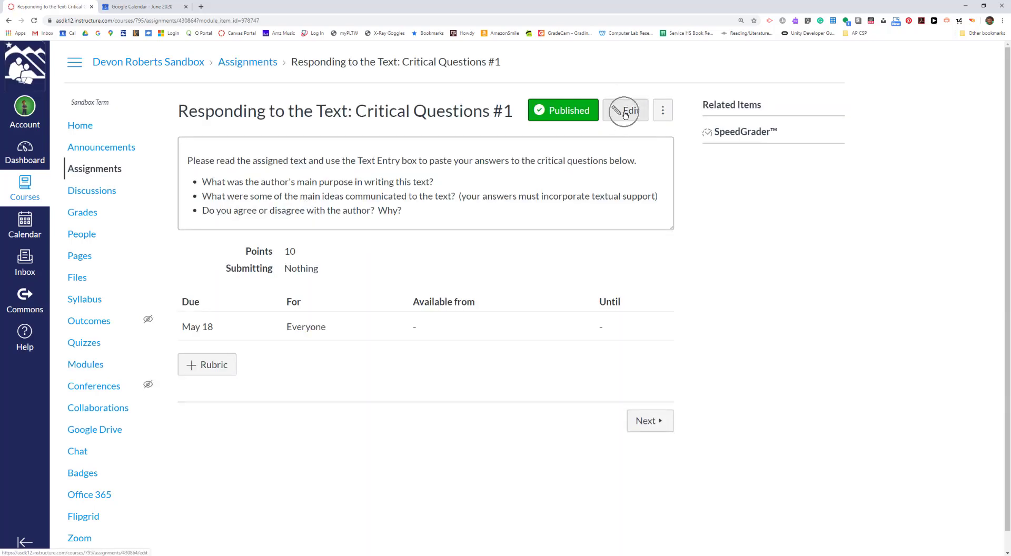
left_click(624, 115)
left_click(625, 116)
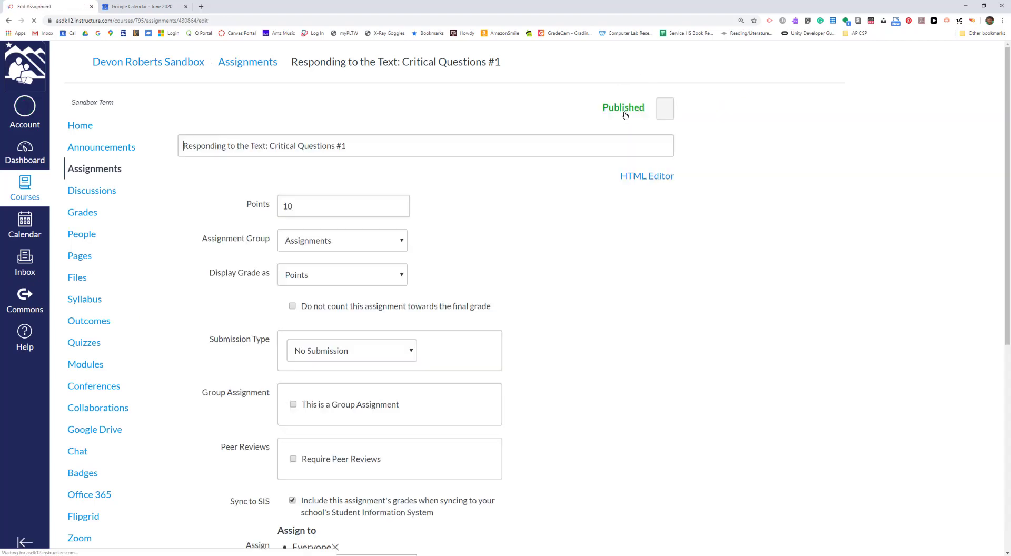
- Examine the assignment's points, Sync to SIS and due date settings, and leave the edit form without saving
scroll(429, 316, "down", 5)
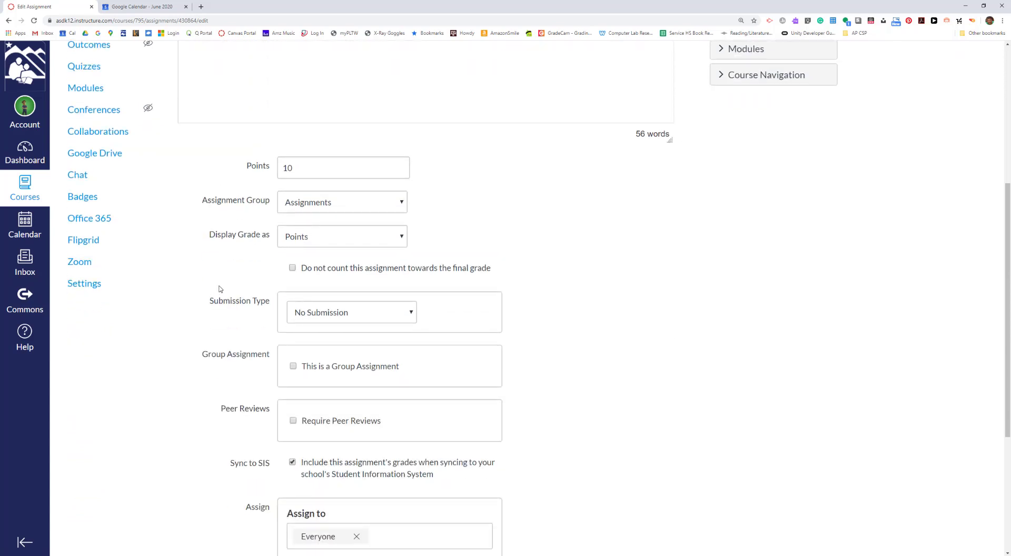
left_click(280, 168)
scroll(327, 181, "up", 1)
scroll(326, 285, "down", 3)
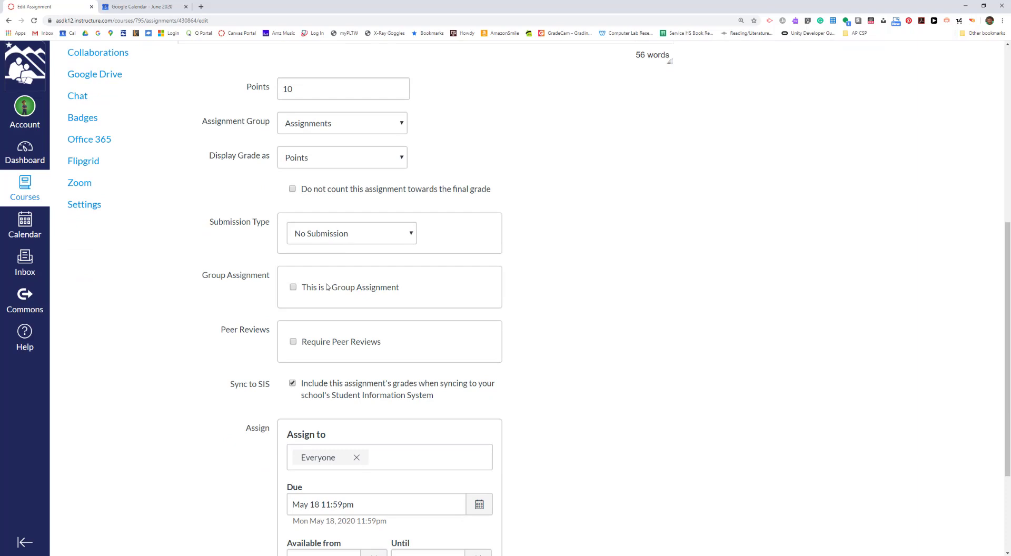
scroll(311, 387, "down", 1)
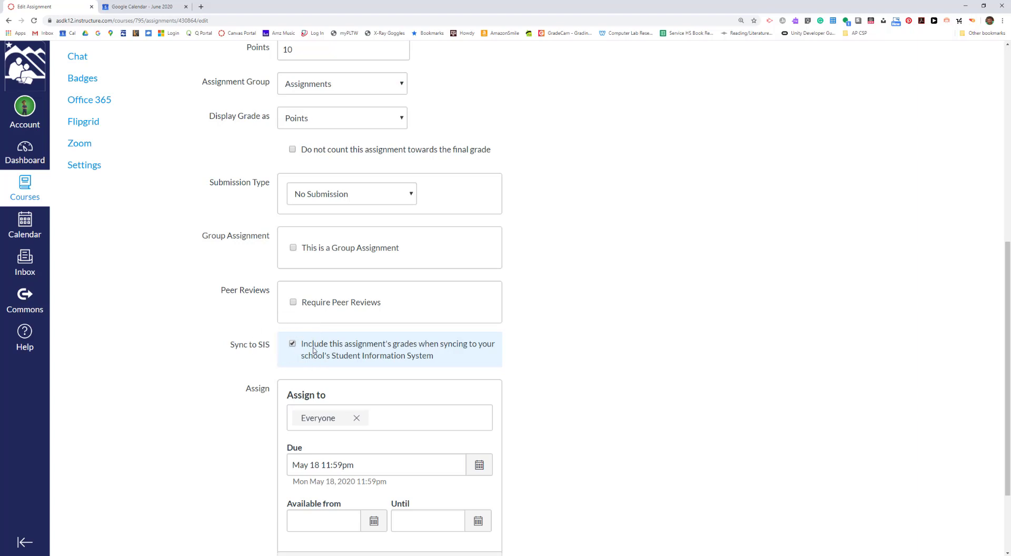
scroll(316, 350, "down", 2)
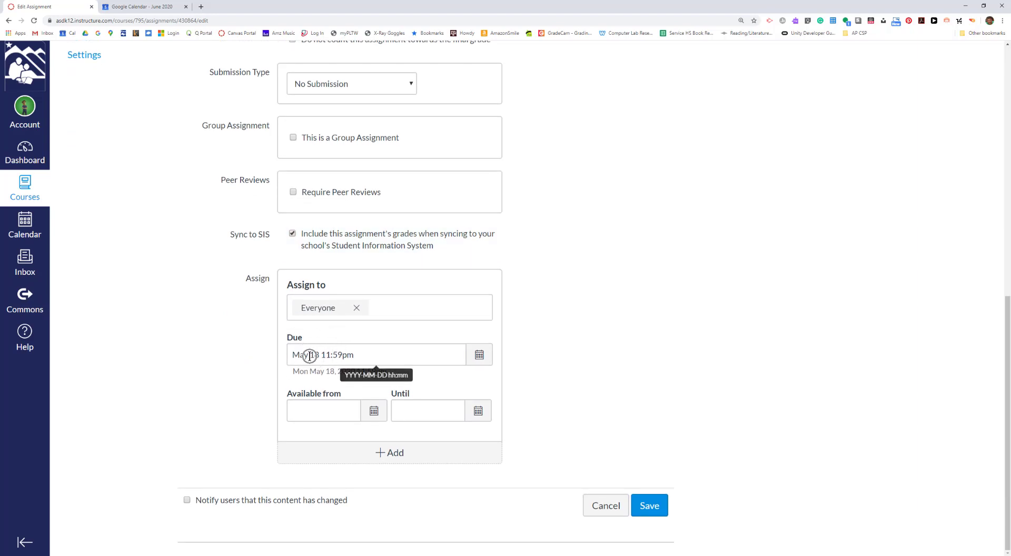
left_click(309, 356)
left_click(309, 356)
left_click(309, 356)
left_click(309, 356)
left_click(309, 356)
left_click(309, 356)
left_click(309, 356)
scroll(310, 356, "up", 10)
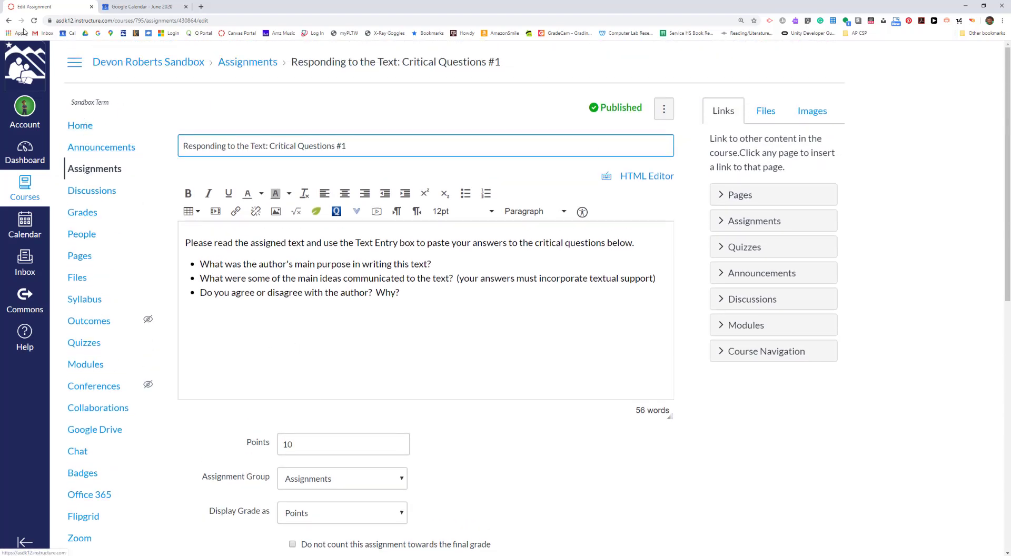
left_click(7, 21)
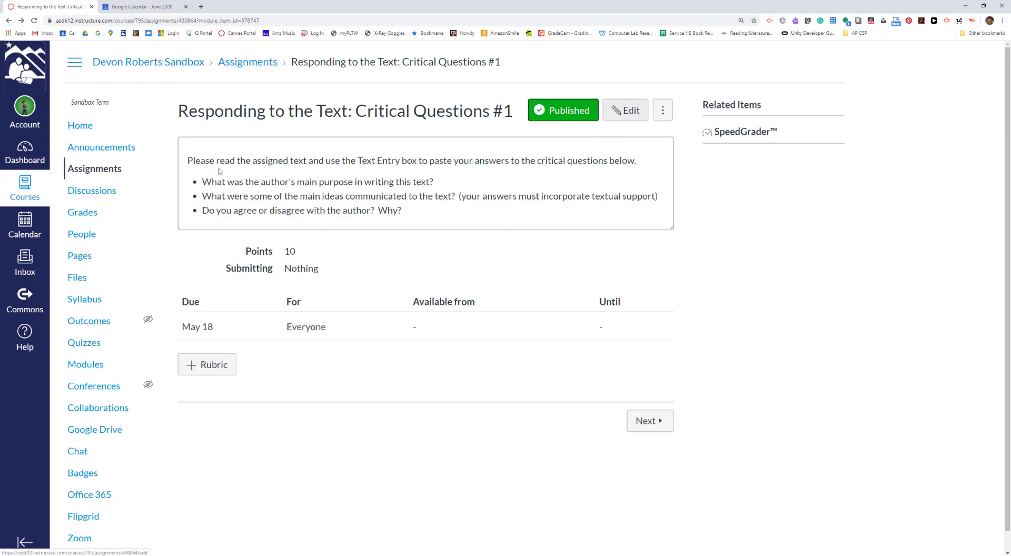
- Return to the course modules and open the "Unit 1 Lab Questions" assignment for editing
left_click(79, 368)
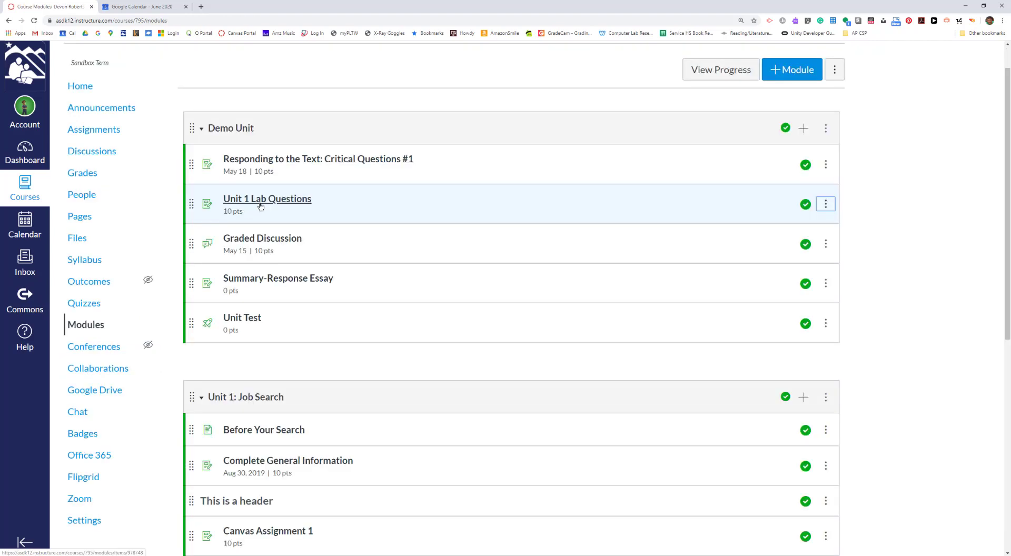
left_click(258, 206)
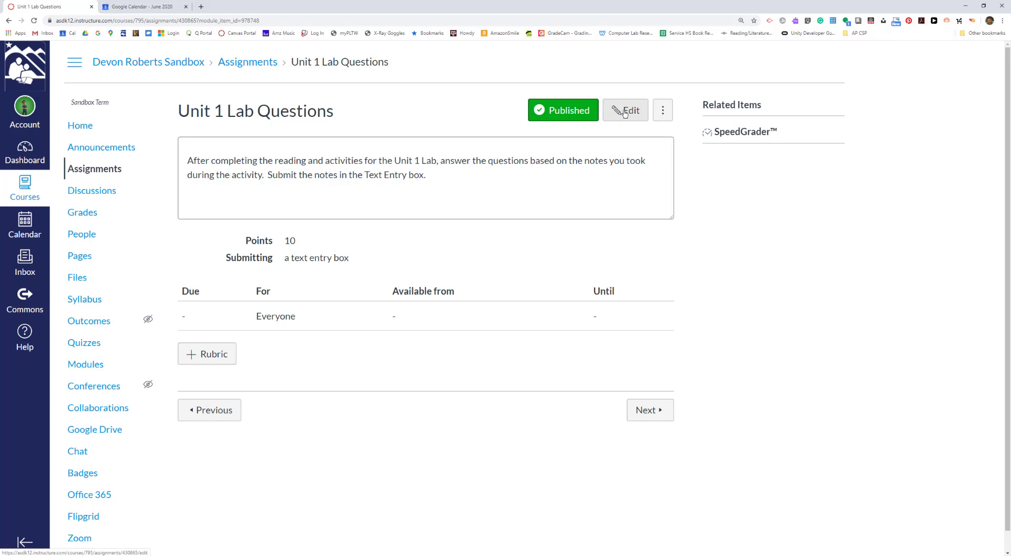
left_click(624, 112)
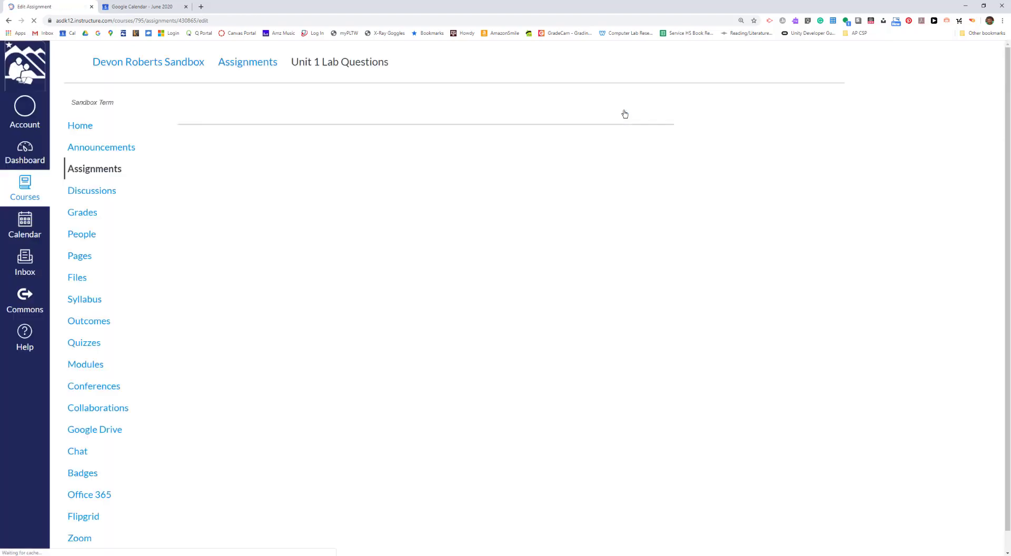
- Include the Unit 1 Lab Questions assignment's grades when syncing to the school's Student Information System
scroll(350, 308, "down", 4)
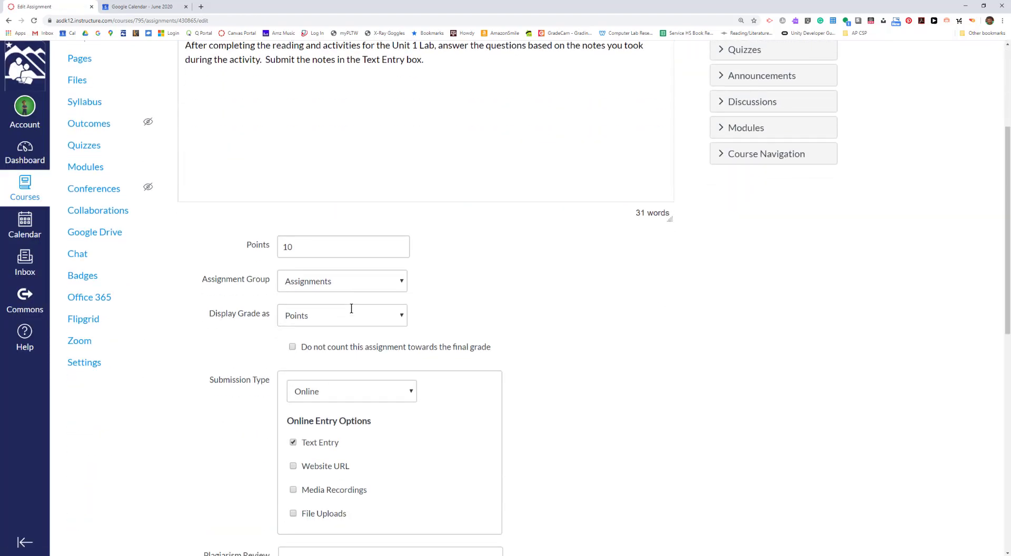
scroll(275, 174, "up", 5)
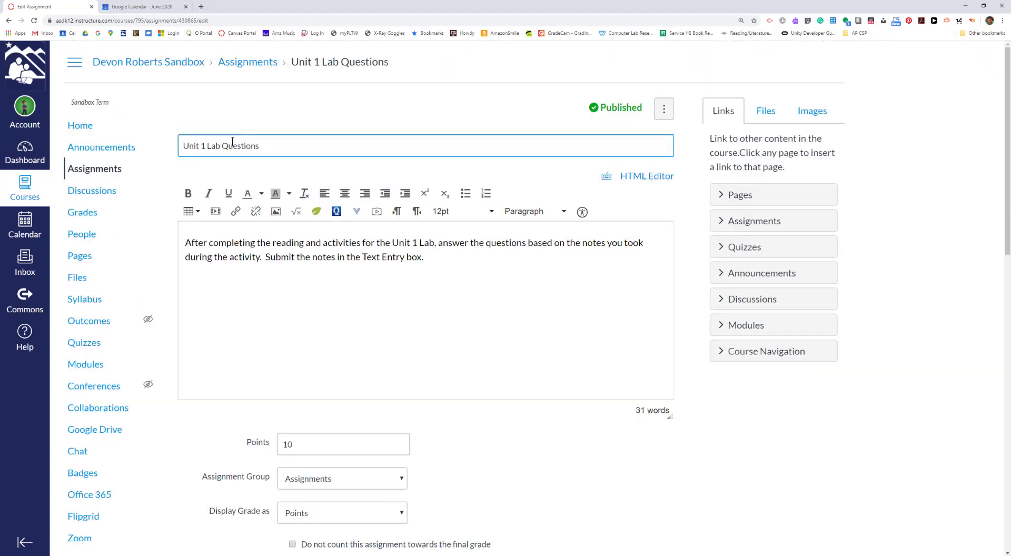
scroll(295, 316, "down", 2)
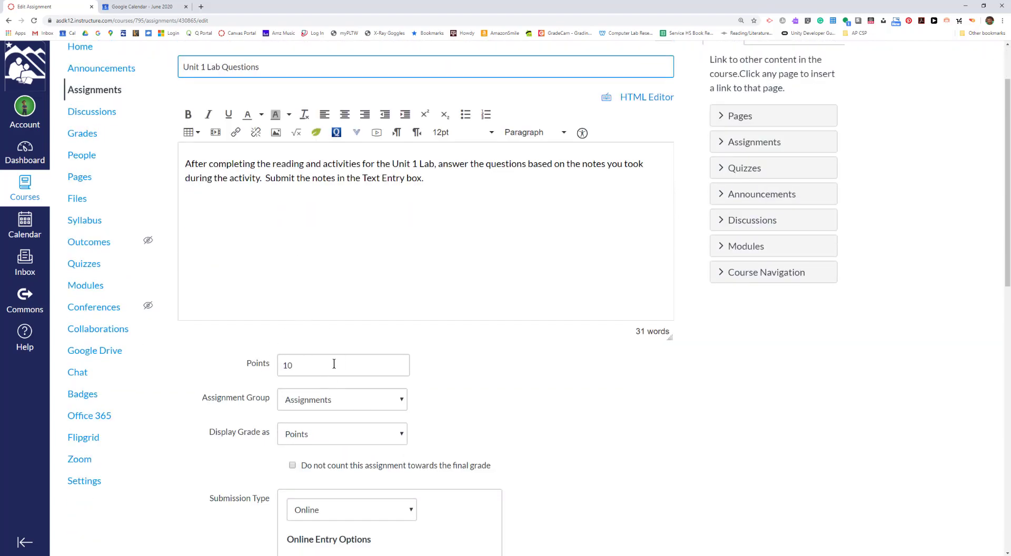
scroll(334, 364, "down", 12)
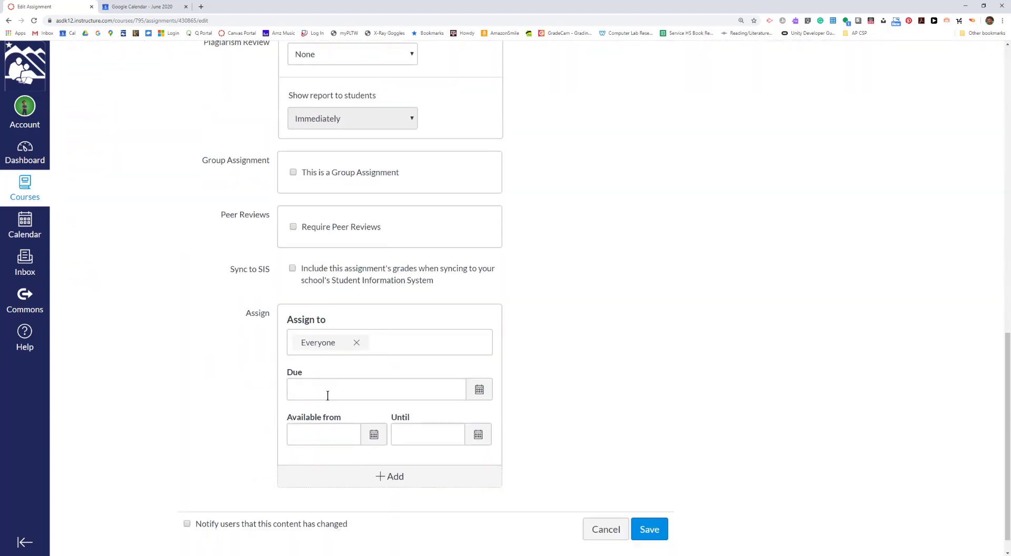
scroll(303, 263, "down", 1)
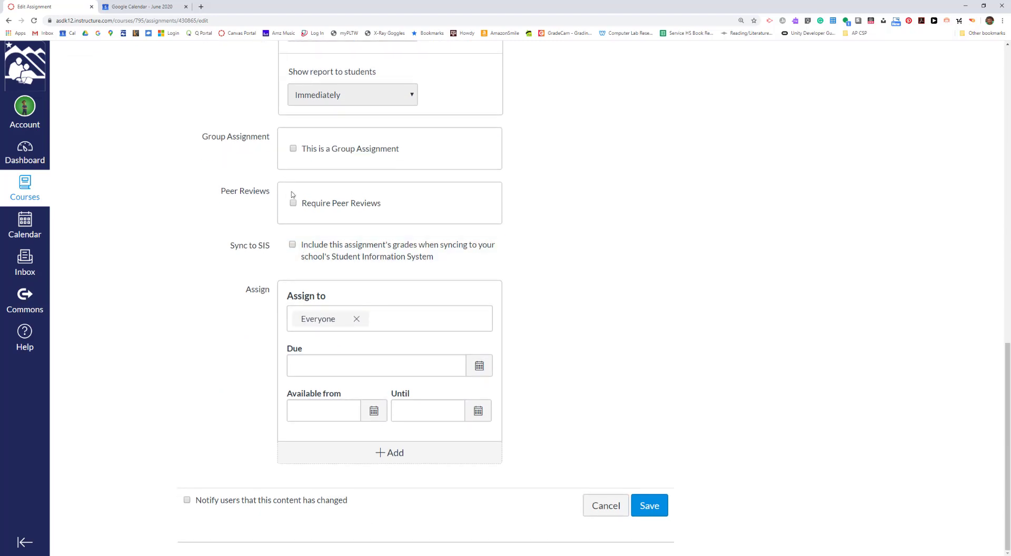
left_click(293, 246)
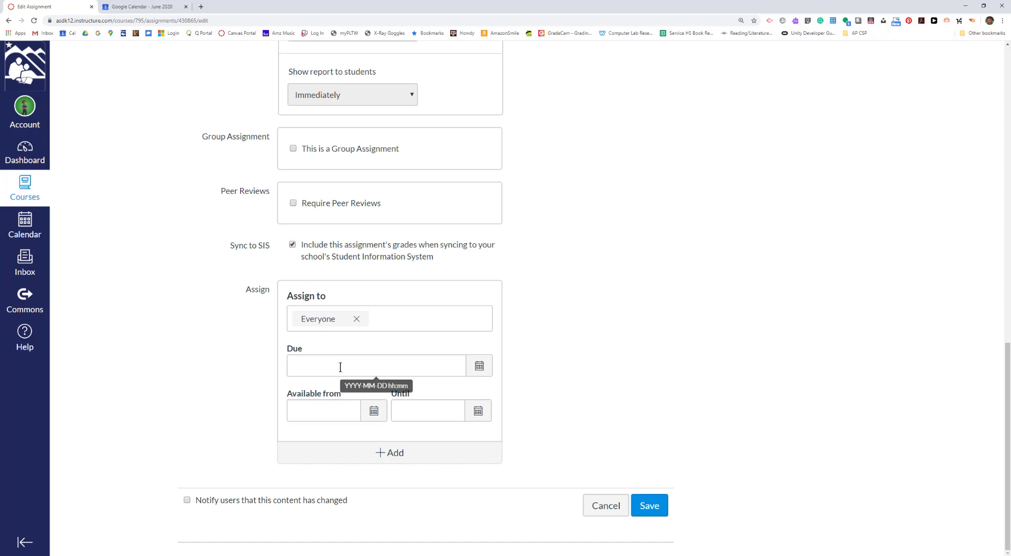
- Set the assignment's due date to May 13 at 11:59pm and save the assignment
left_click(485, 370)
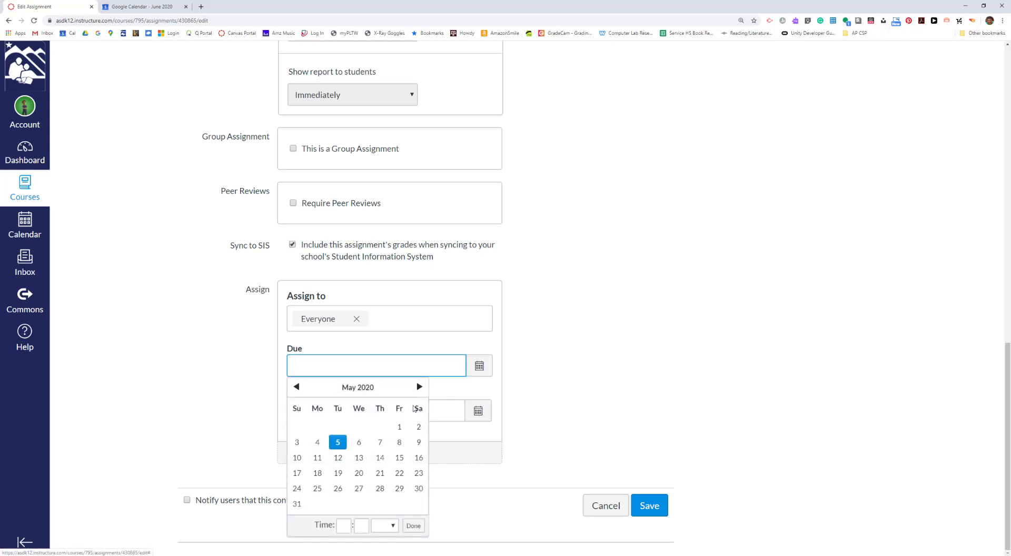
left_click(359, 457)
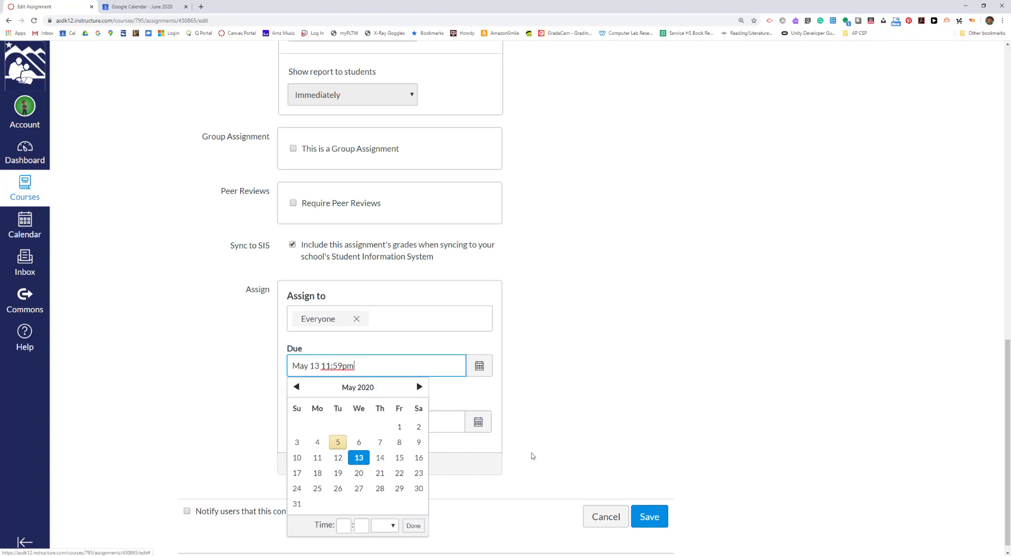
left_click(644, 517)
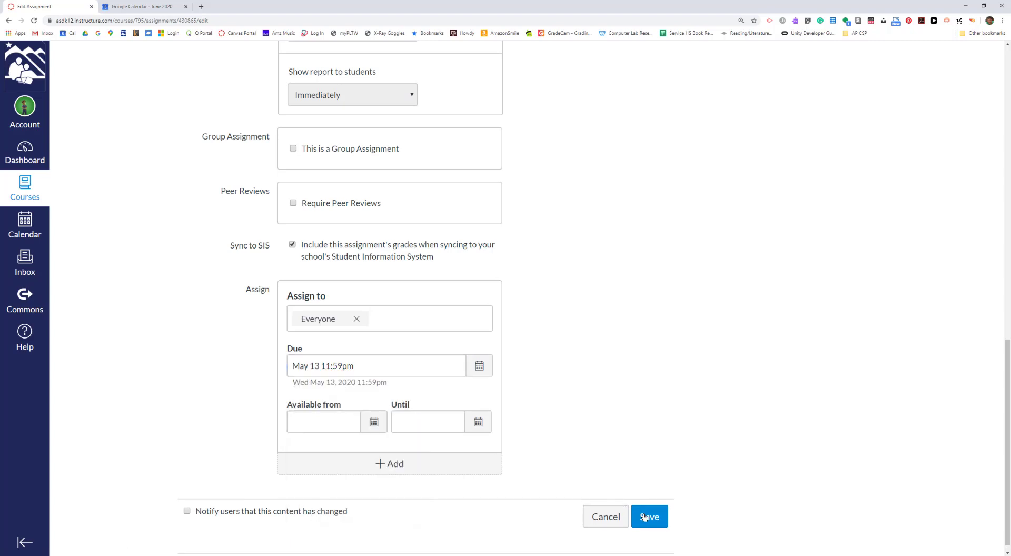
left_click(645, 518)
left_click(329, 367)
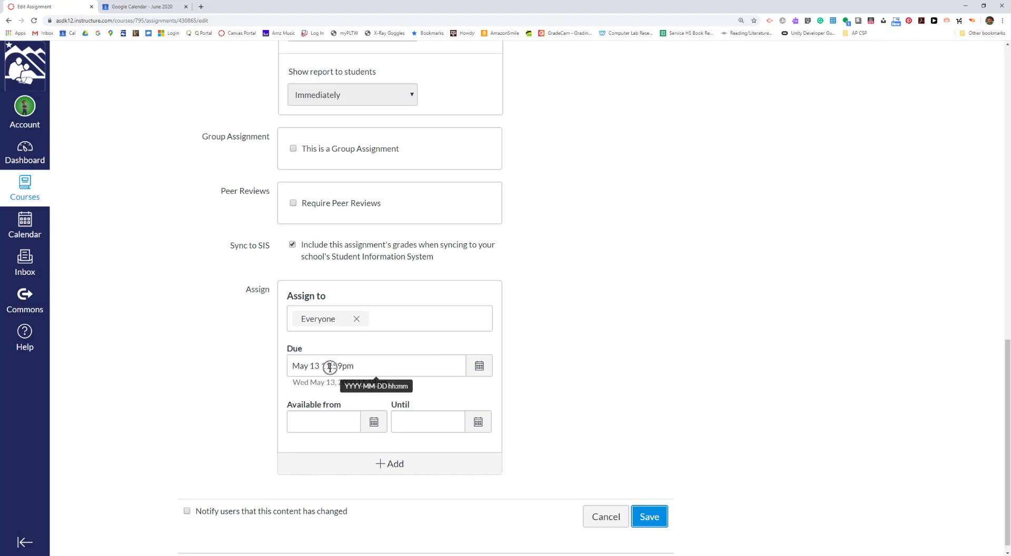
left_click(648, 516)
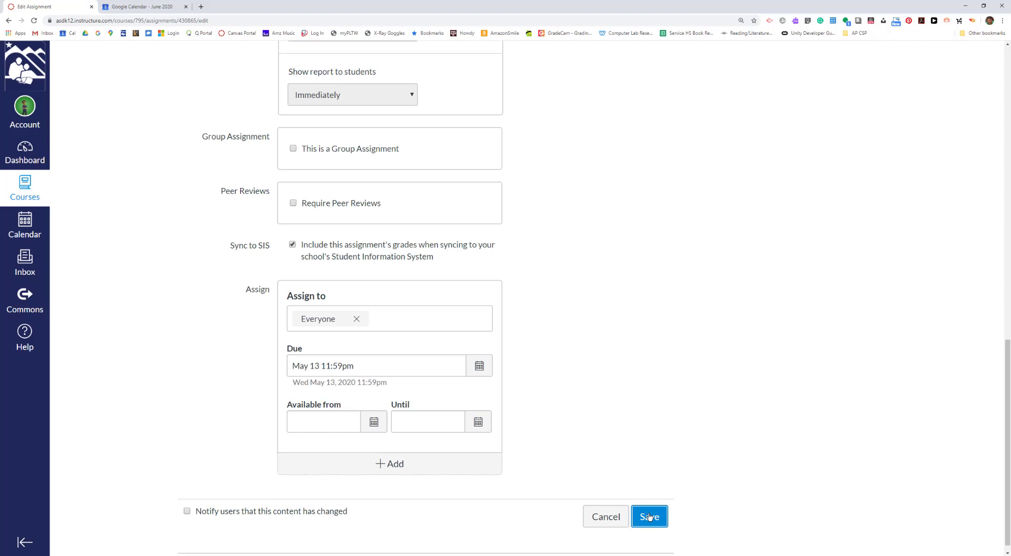
left_click(649, 516)
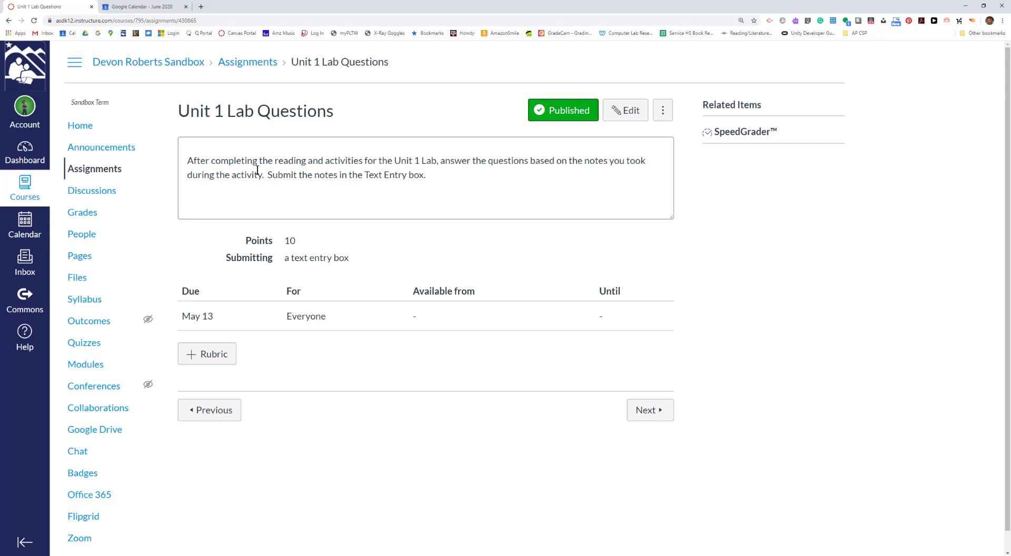
- Open the course's full Assignments list
left_click(85, 174)
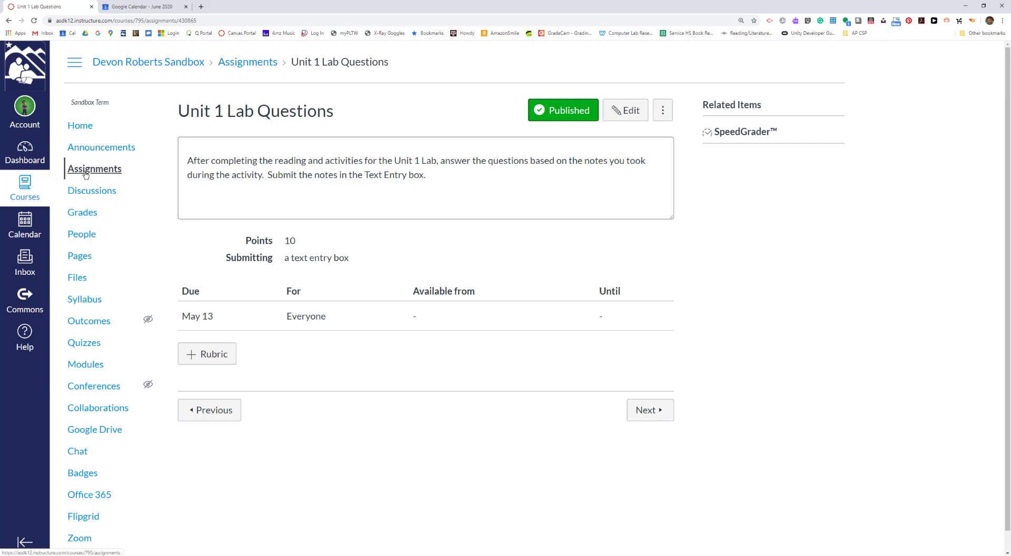
left_click(84, 346)
left_click(83, 346)
left_click(82, 346)
left_click(108, 175)
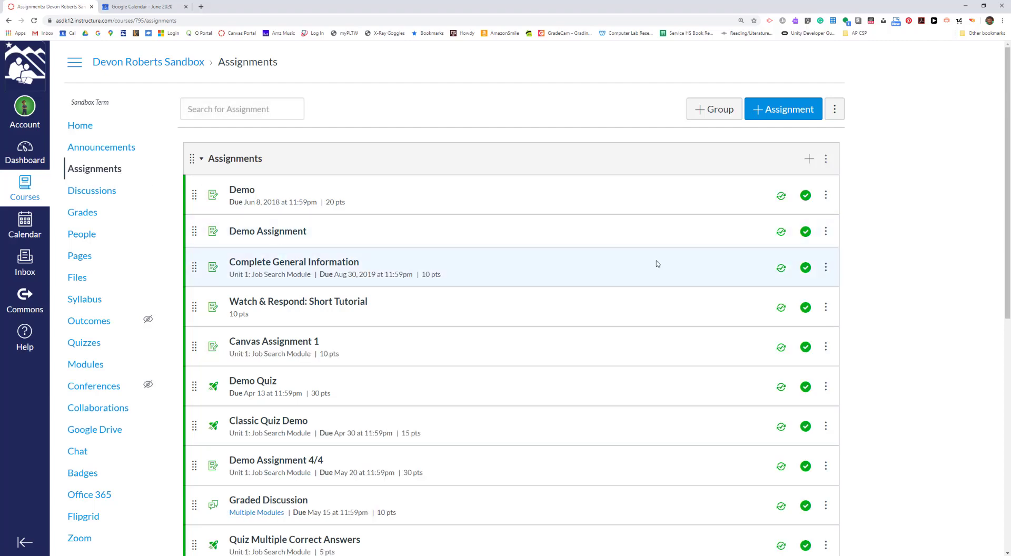
- Toggle SIS sync off and back on for the Summary-Response Essay, and enable it for the Unit Test
scroll(706, 269, "down", 7)
scroll(705, 276, "down", 1)
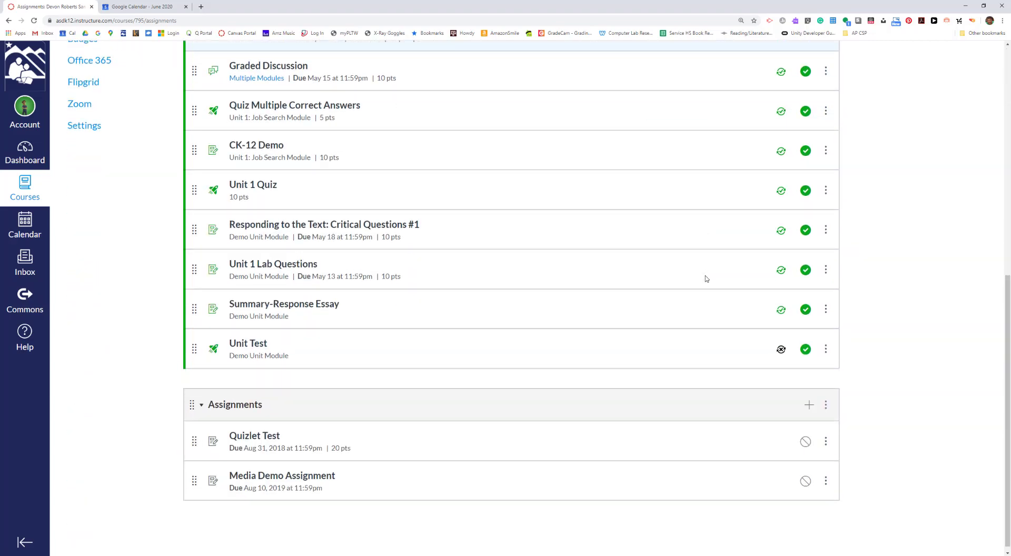
left_click(781, 310)
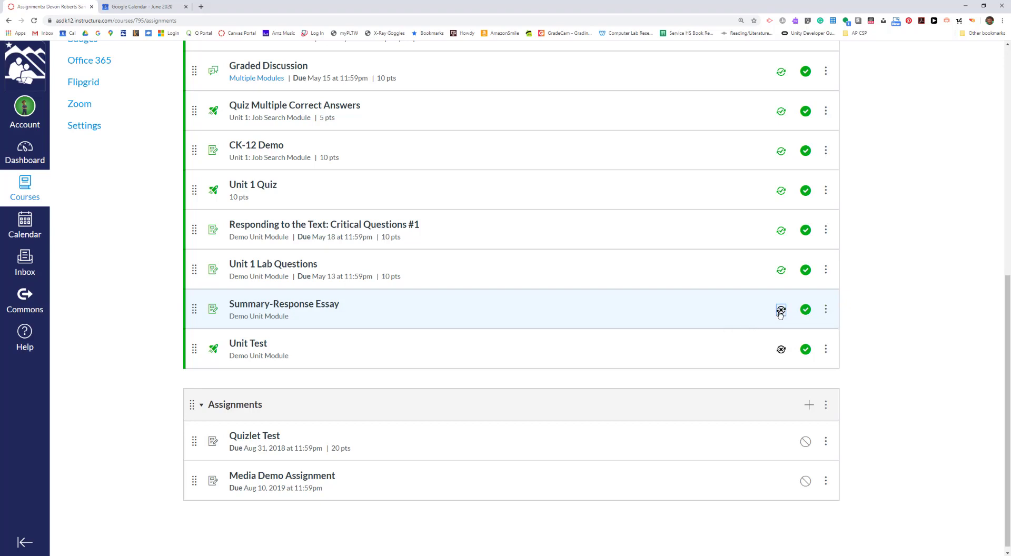
left_click(781, 311)
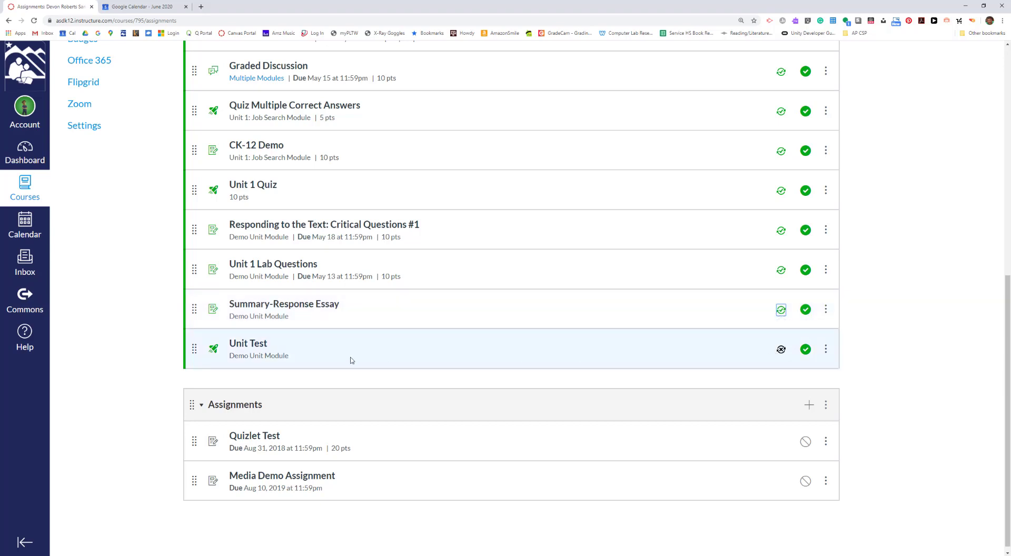
left_click(781, 350)
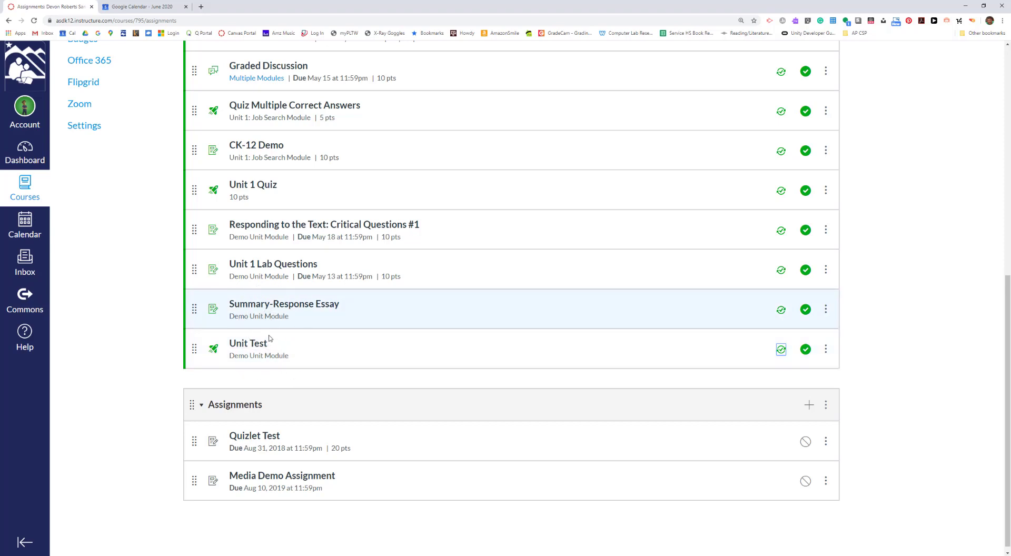
- Open the Summary-Response Essay assignment for editing and set its points to 30
scroll(470, 344, "up", 1)
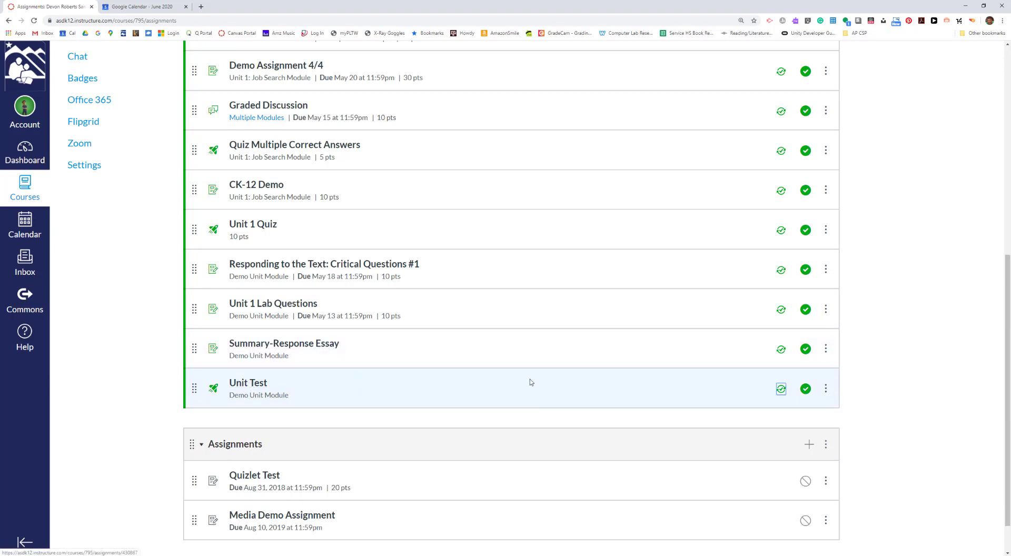
left_click(290, 349)
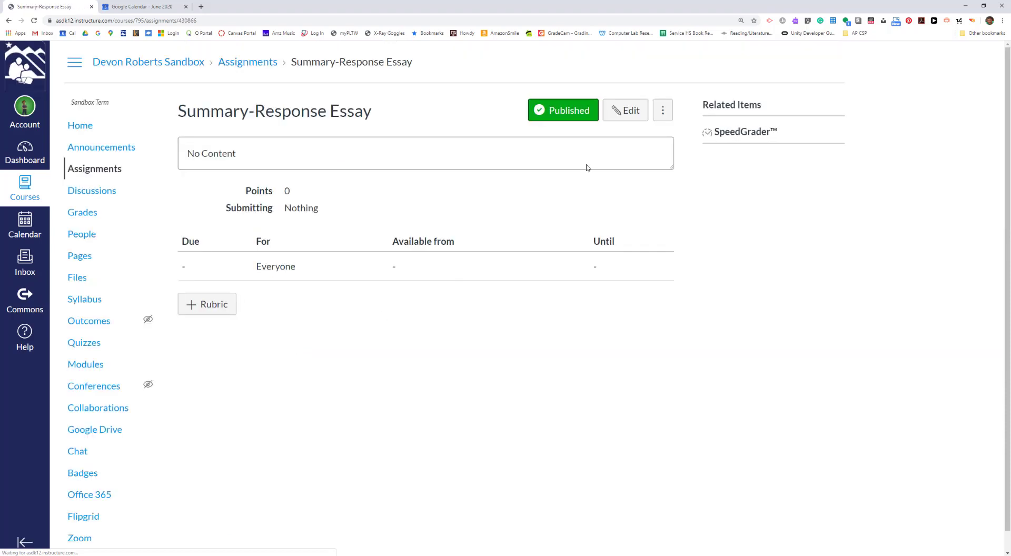
left_click(623, 122)
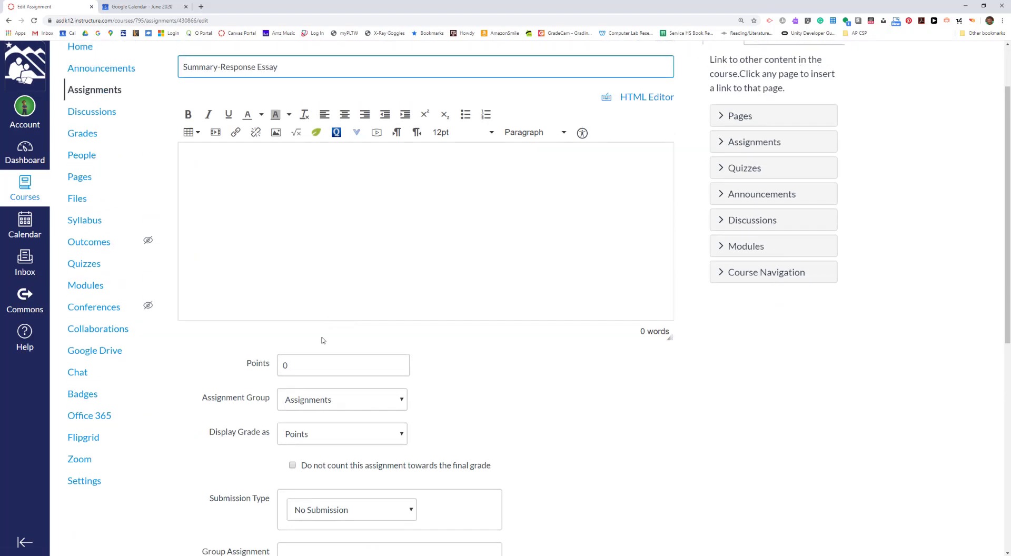
left_click(271, 364)
left_click(257, 366)
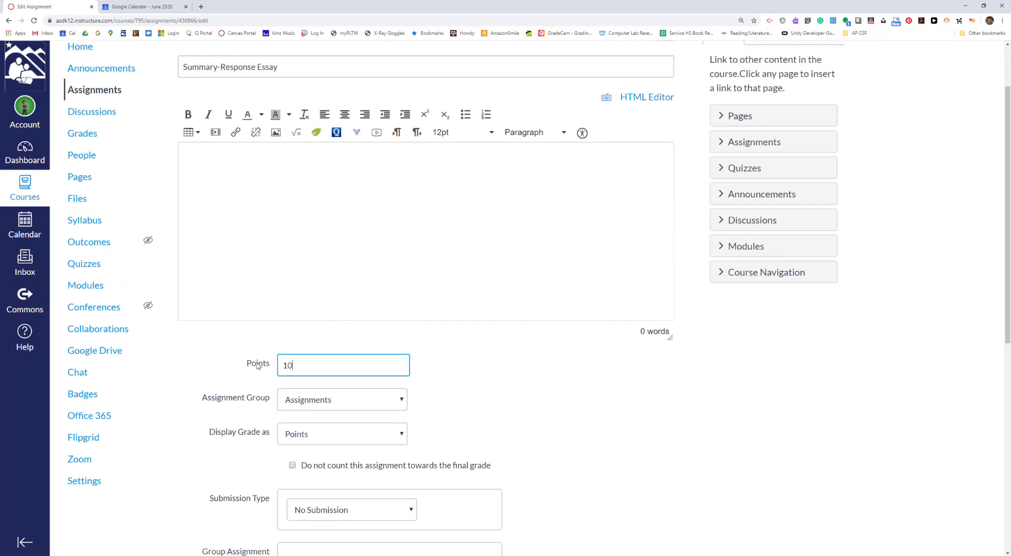
scroll(342, 327, "down", 2)
left_click(256, 297)
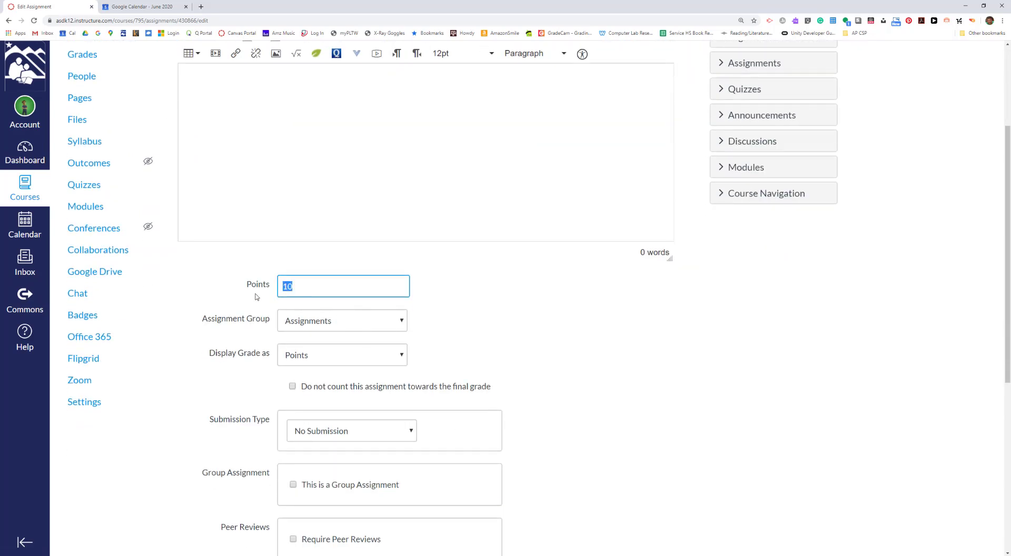
type("3")
left_click(463, 336)
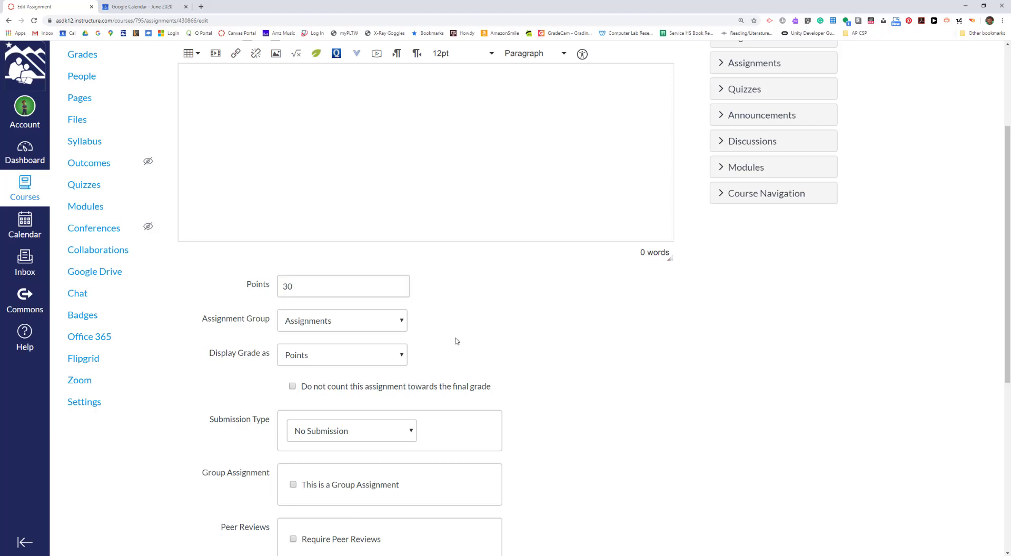
- Set the essay's due date to May 18 at 11:59pm for everyone and save the assignment
scroll(432, 352, "down", 3)
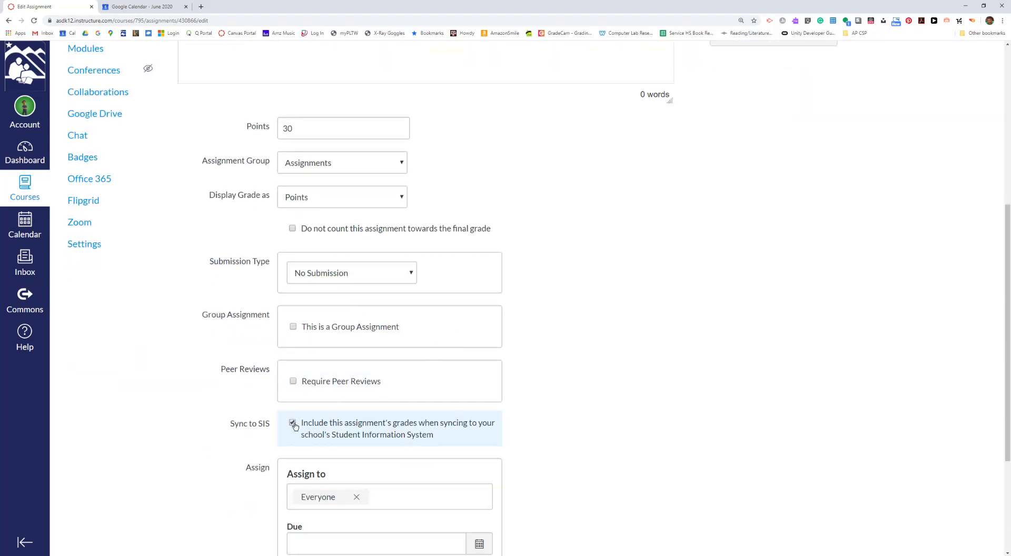
scroll(408, 449, "down", 2)
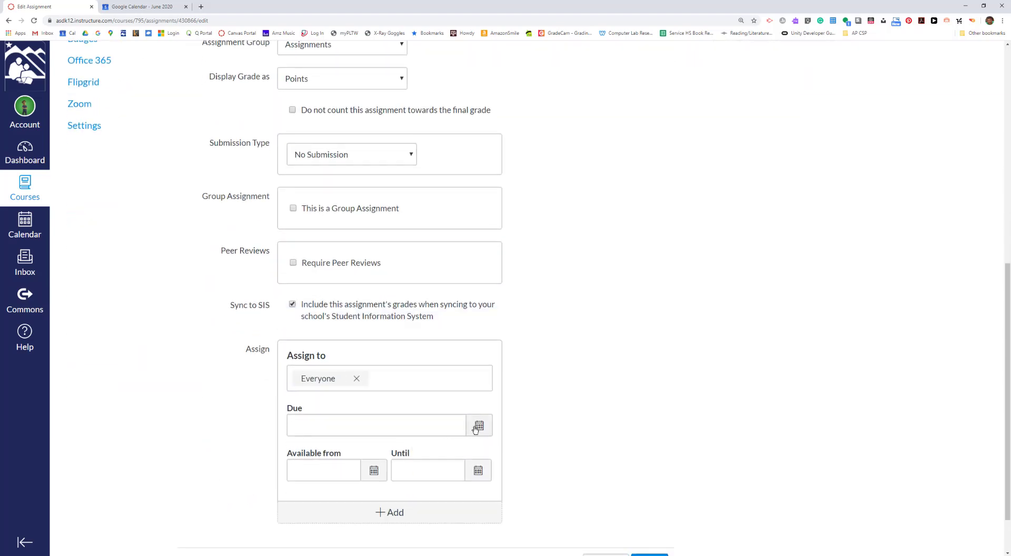
left_click(479, 427)
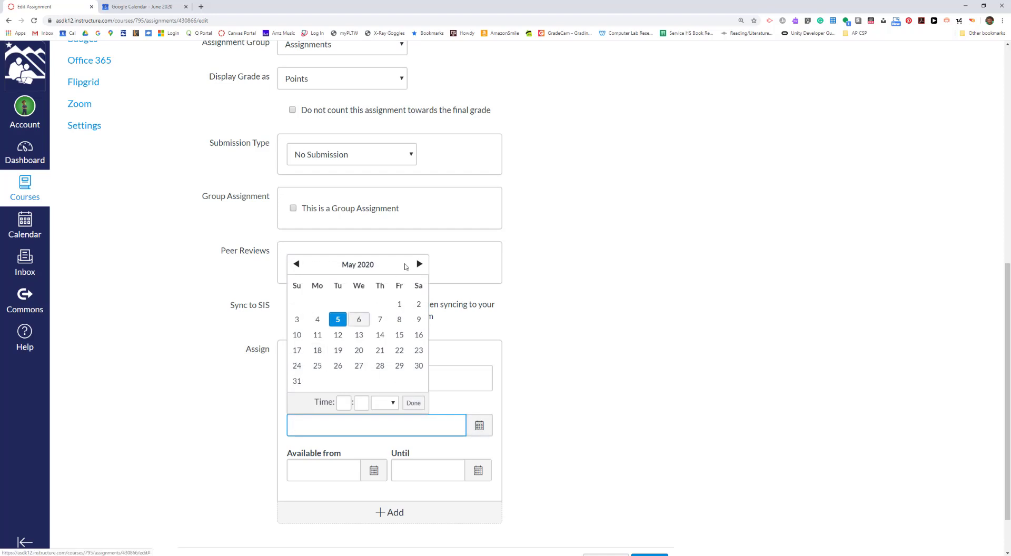
left_click(317, 352)
scroll(616, 347, "down", 2)
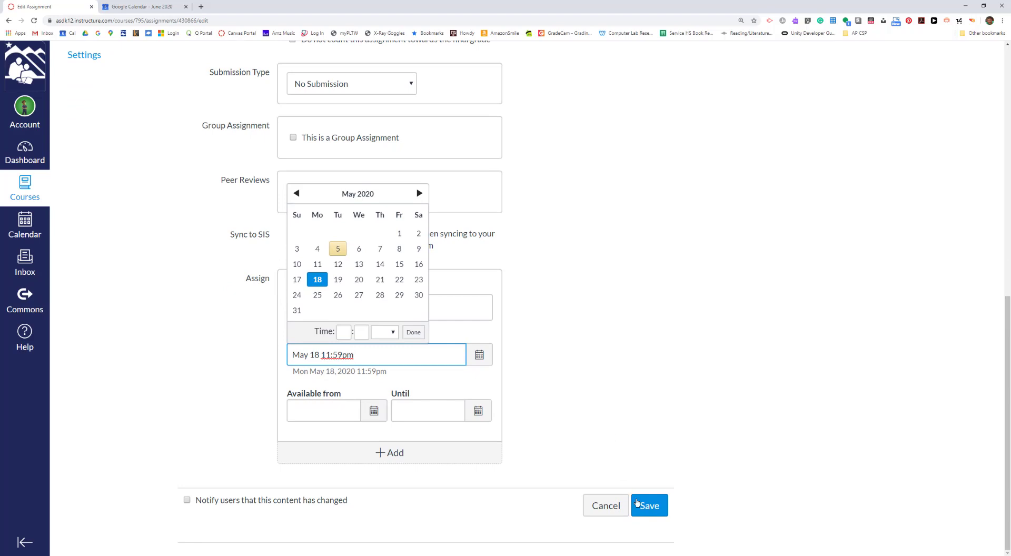
left_click(648, 508)
left_click(648, 508)
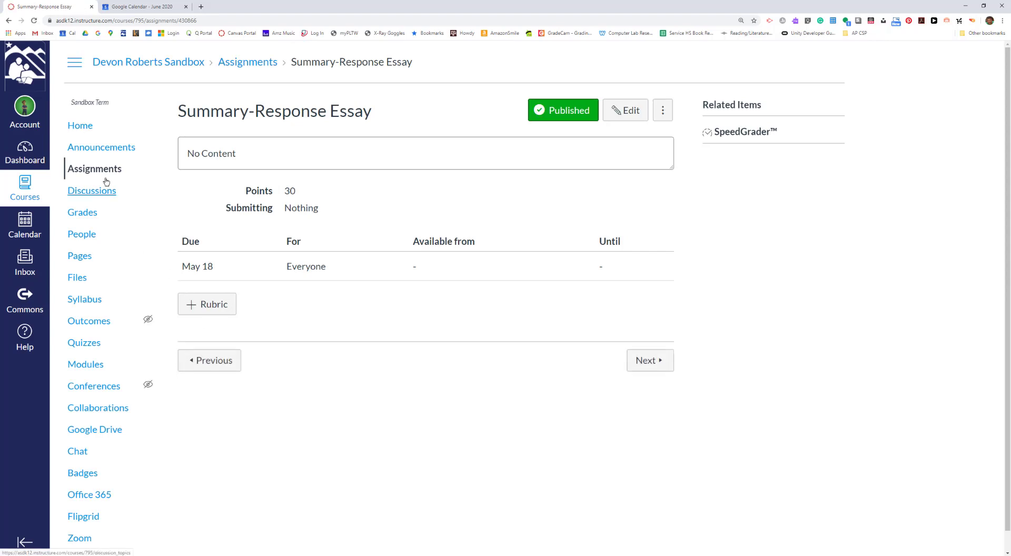
- Return to the course's Assignments list and check the Summary-Response Essay's due date and points
left_click(93, 170)
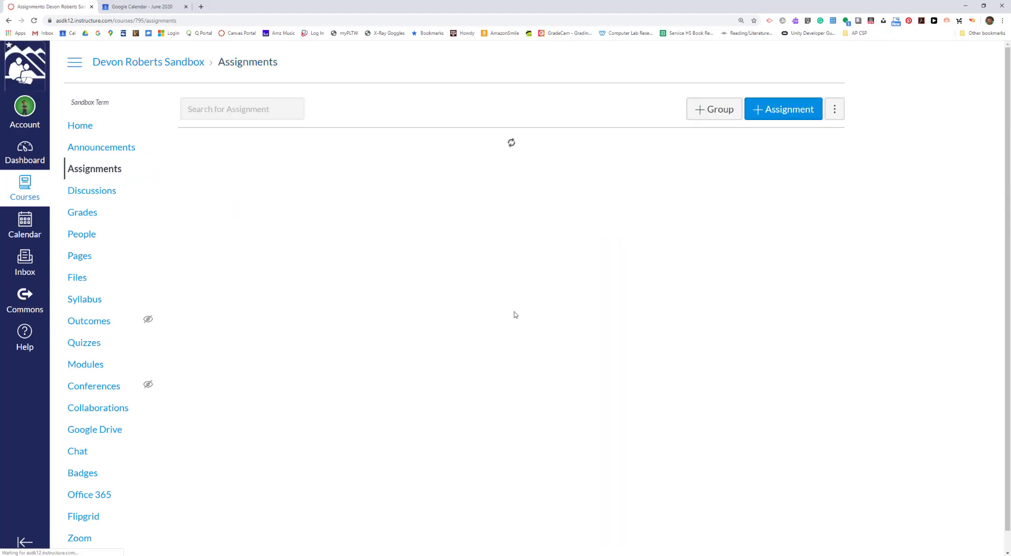
scroll(516, 315, "down", 7)
scroll(516, 314, "down", 2)
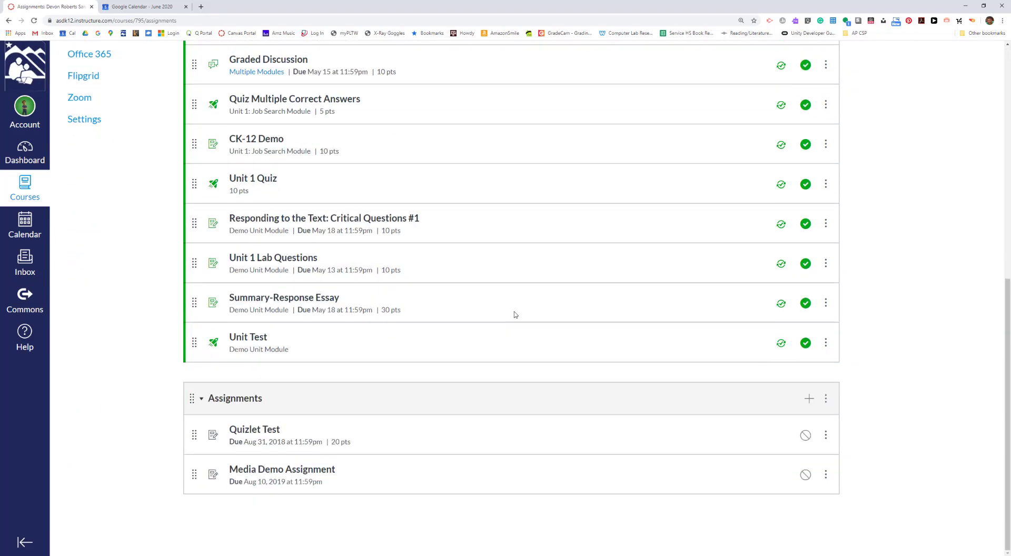